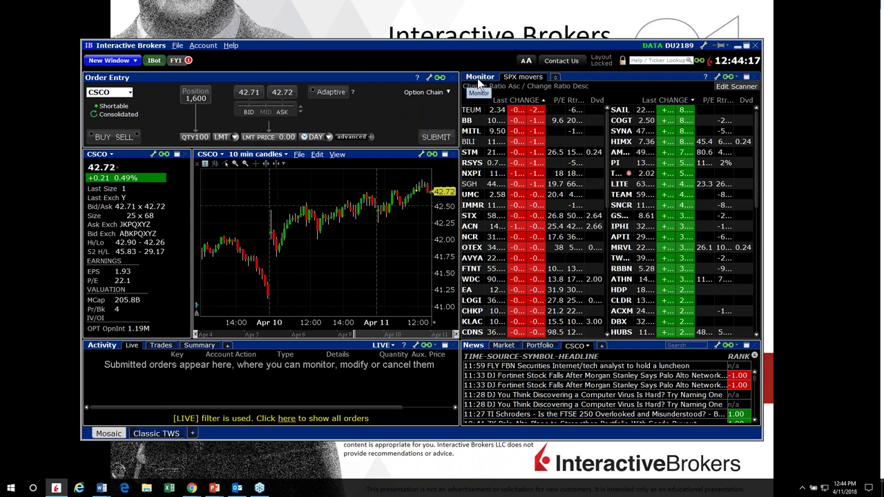
# Maximize TWS and add a Mosaic Market Scanner tab showing the Scanner Library
pyautogui.doubleClick(502, 45)
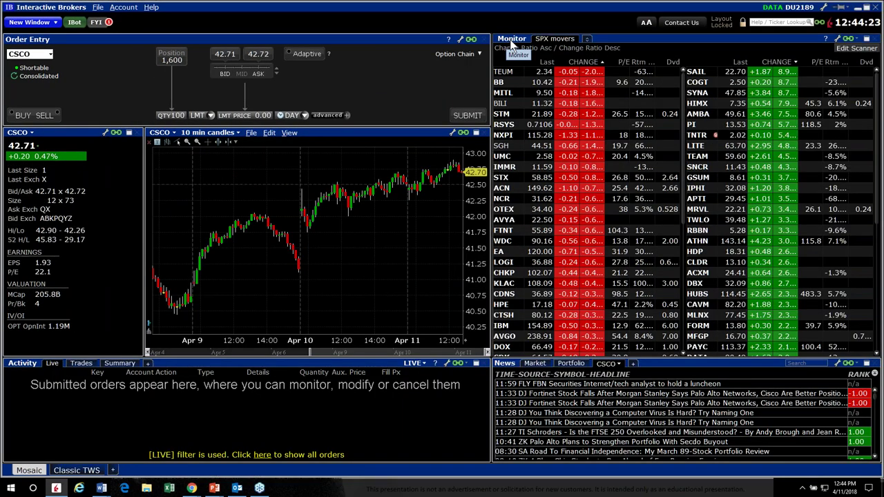
pyautogui.click(587, 38)
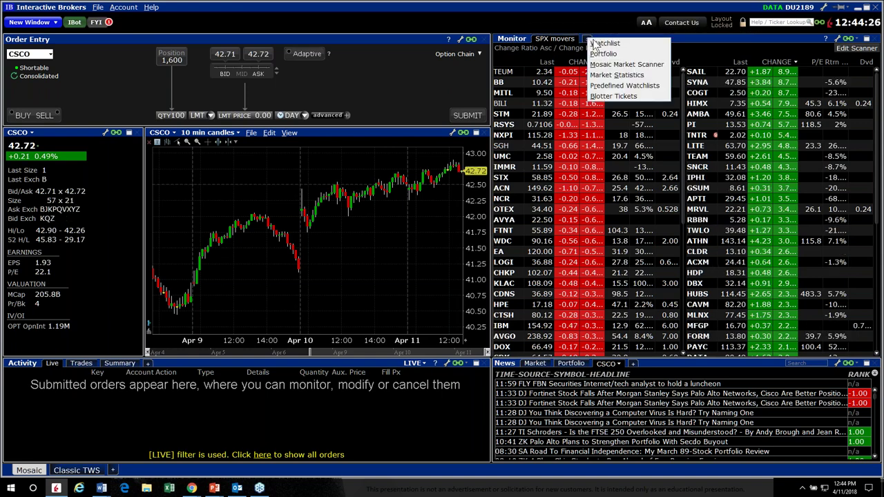
pyautogui.moveTo(588, 43)
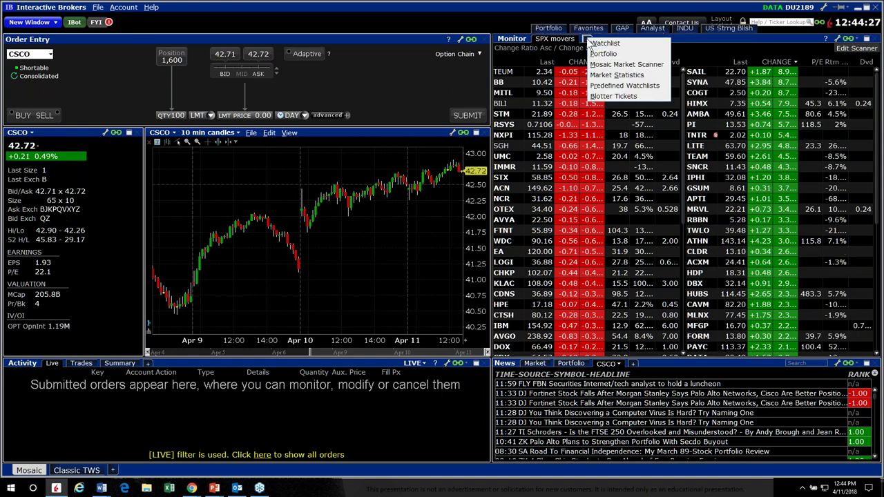
pyautogui.click(633, 64)
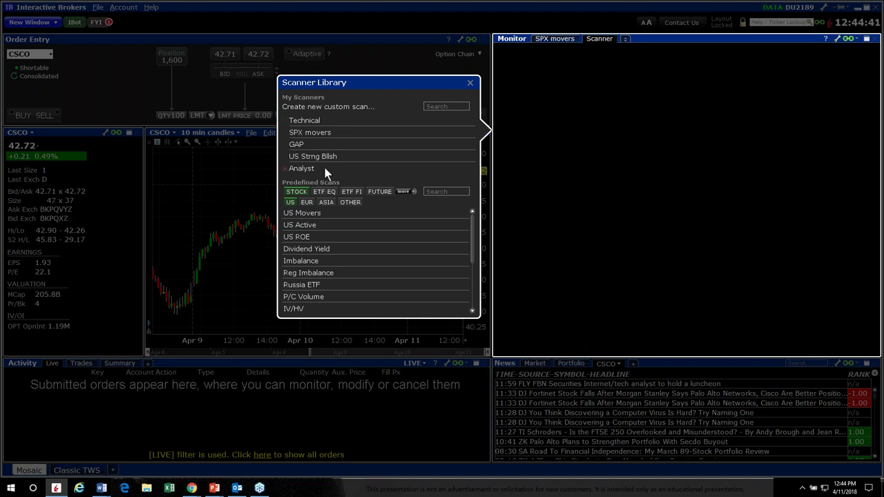
# Run the predefined US Movers scan and open its Fields & Filters editor as 'US Movers (mod)'
pyautogui.click(302, 213)
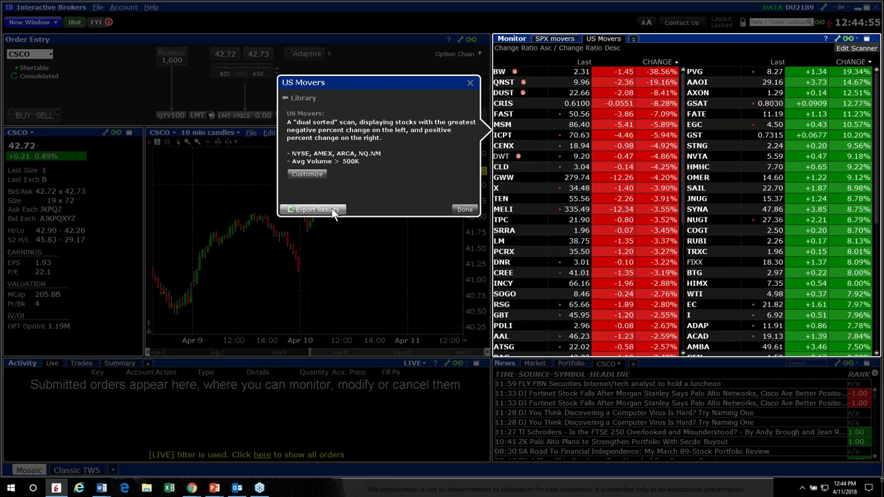
pyautogui.click(317, 175)
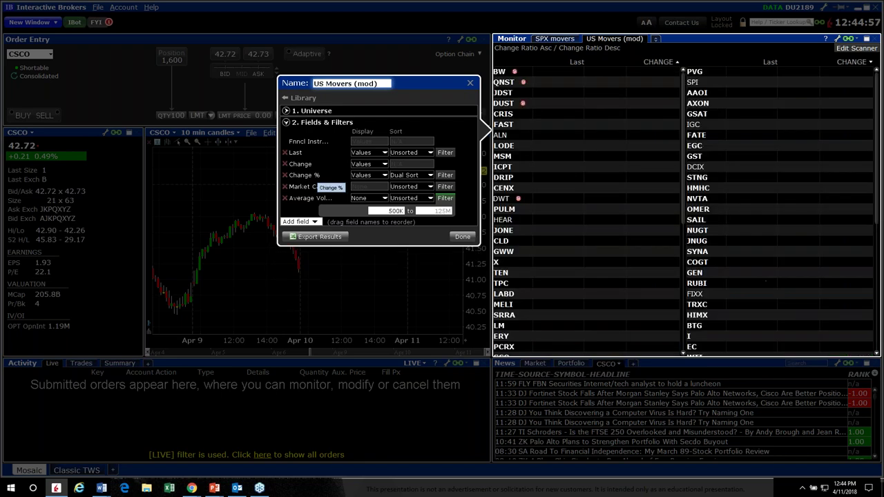
pyautogui.click(306, 222)
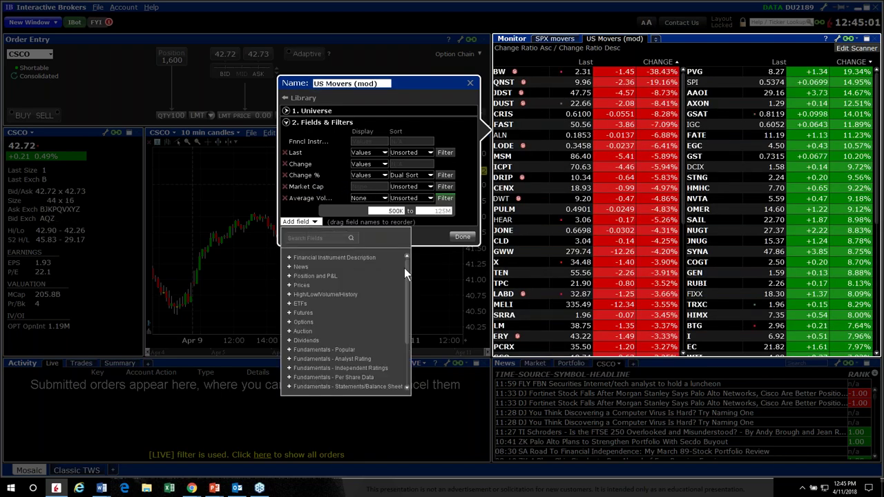
pyautogui.moveTo(406, 274); pyautogui.dragTo(405, 359)
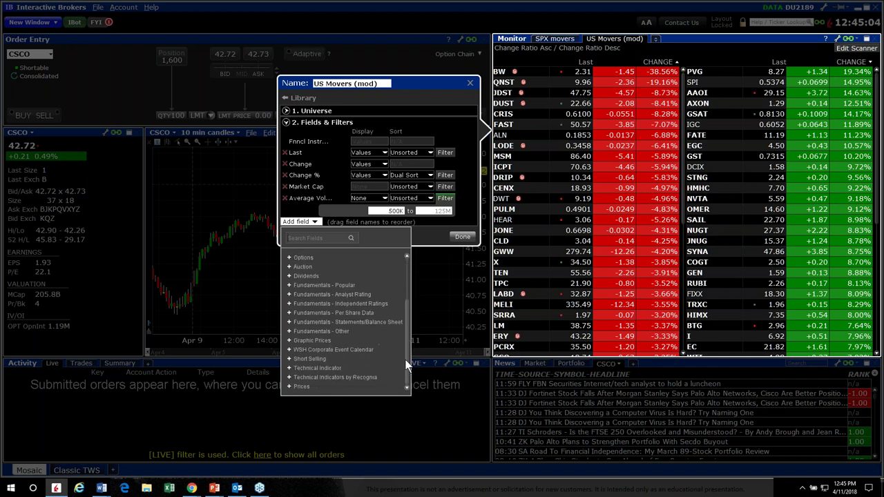
pyautogui.click(290, 377)
pyautogui.moveTo(410, 298); pyautogui.dragTo(410, 349)
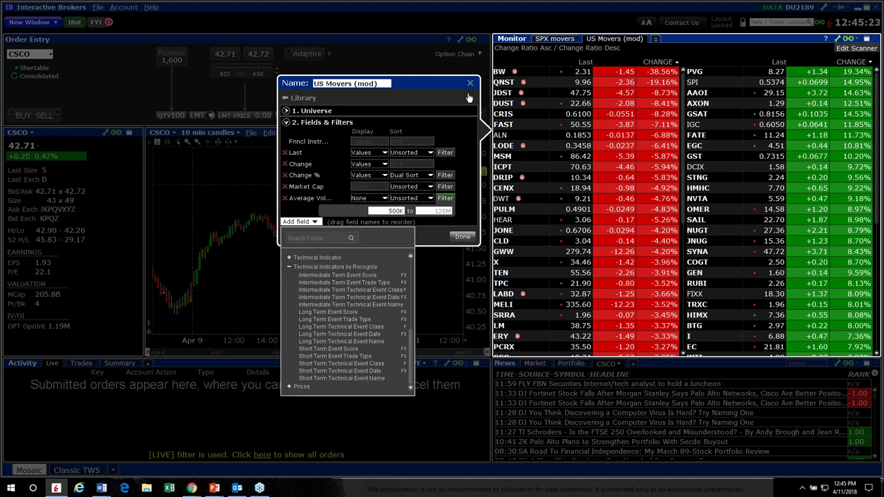
pyautogui.click(636, 38)
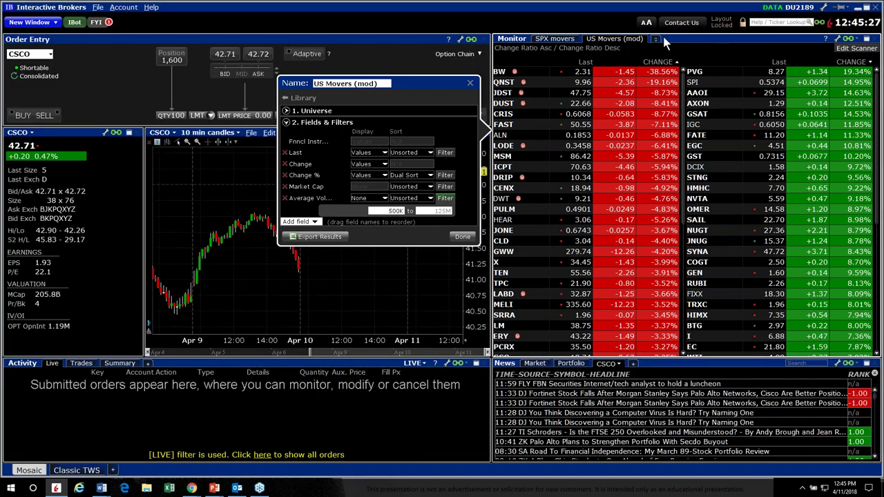
pyautogui.moveTo(628, 38)
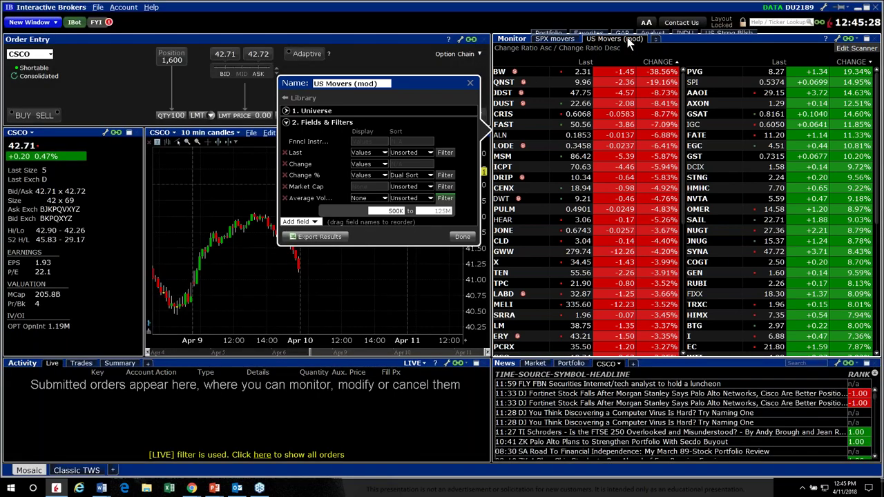
# Show the US Strng Bllsh scanner enlarged, with the CHANGE column narrowed to fit the STE columns
pyautogui.click(712, 29)
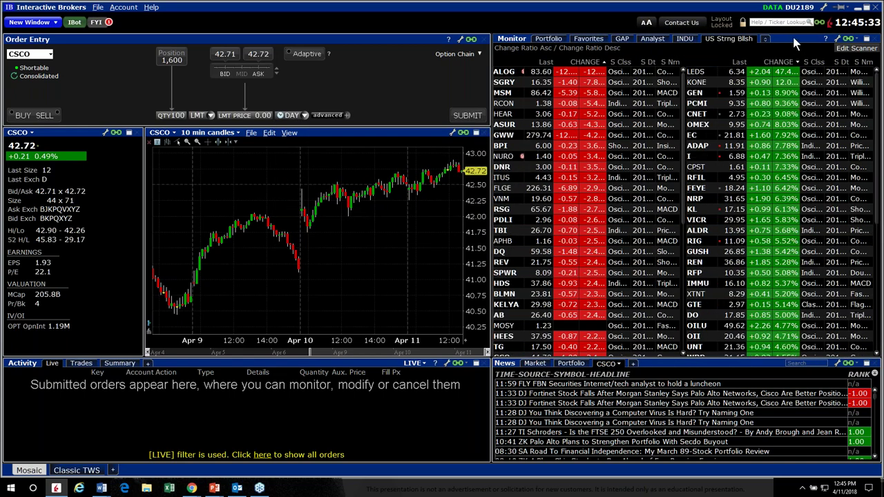
pyautogui.moveTo(794, 39); pyautogui.dragTo(794, 38)
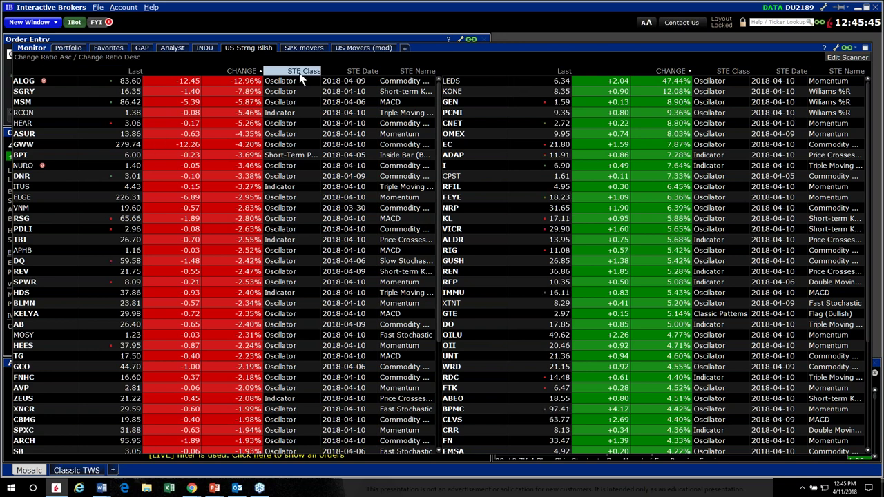
pyautogui.moveTo(300, 75)
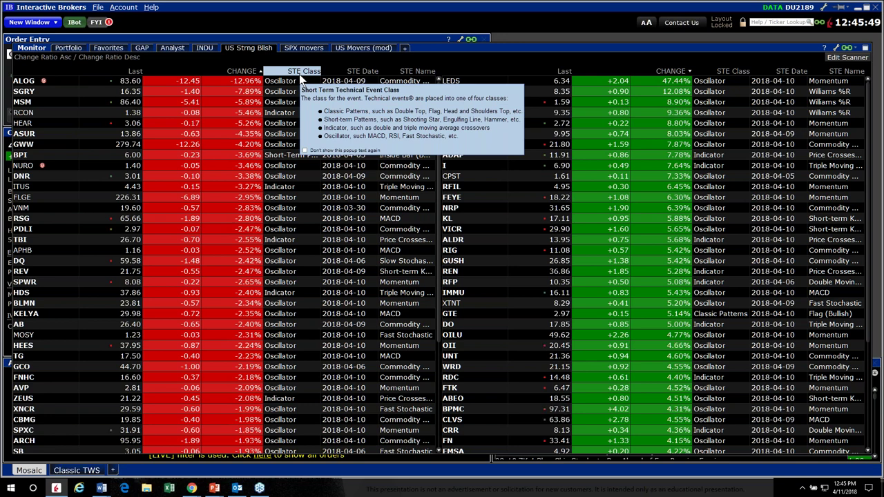
pyautogui.moveTo(363, 73)
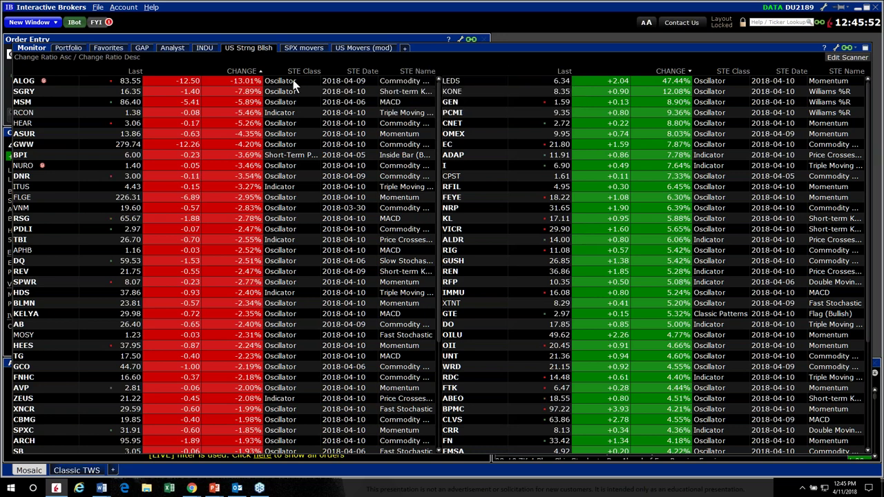
pyautogui.moveTo(263, 71); pyautogui.dragTo(114, 72)
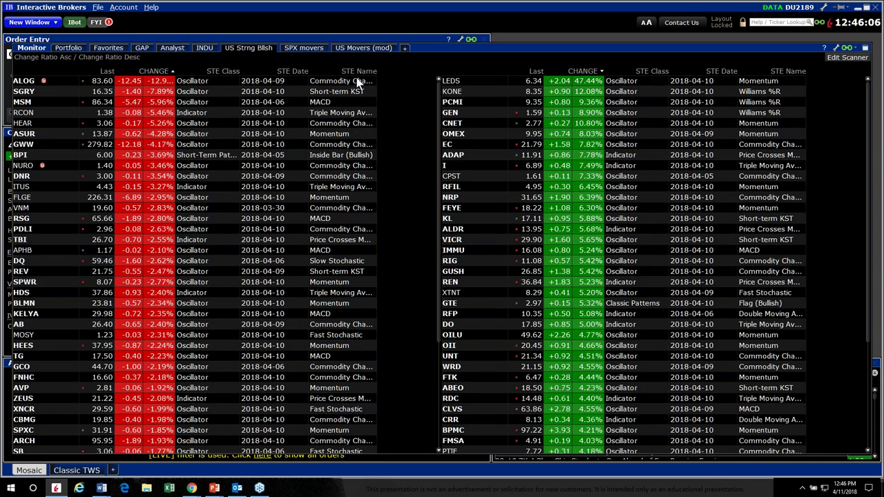
# Sort the results by STE Date descending so 2018-04-10 signals come first
pyautogui.moveTo(371, 73)
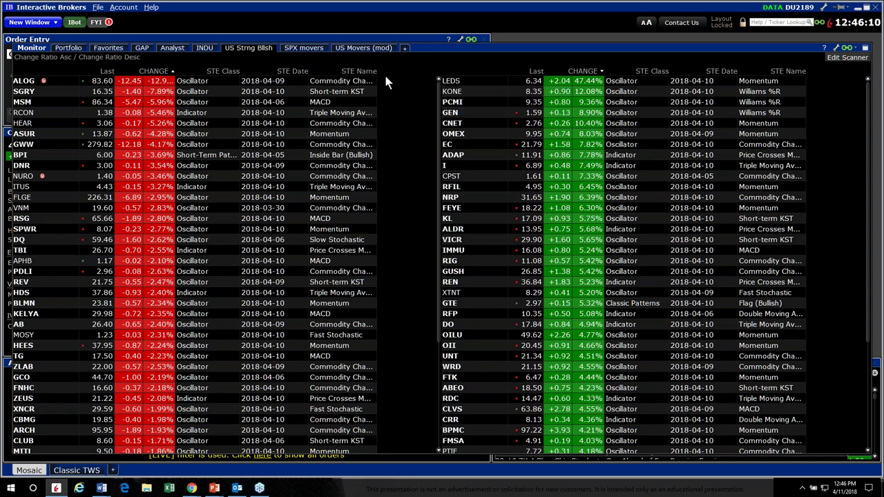
pyautogui.click(279, 72)
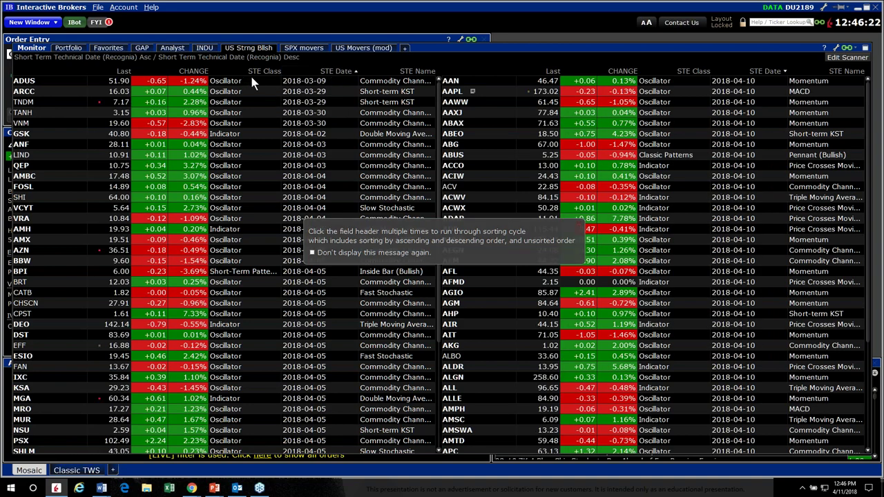
pyautogui.click(329, 75)
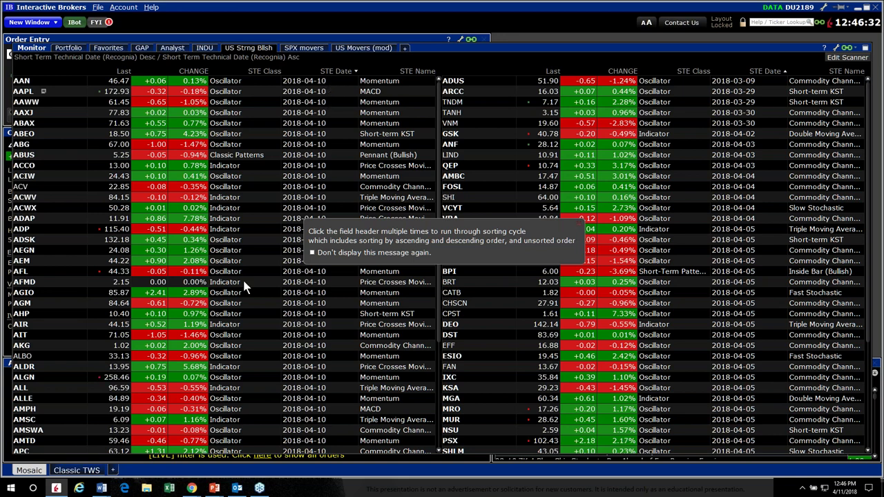
# Switch to the Classic TWS ETFs quote page and bring up its configuration menu
pyautogui.click(78, 471)
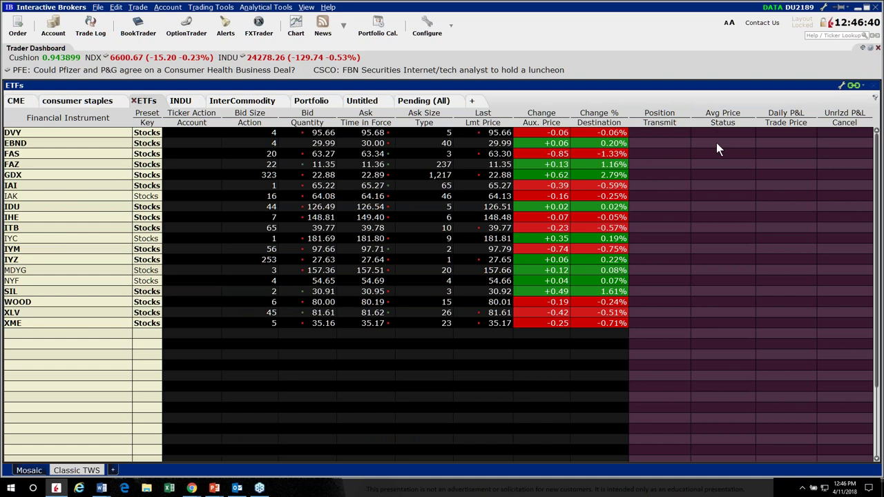
pyautogui.click(842, 86)
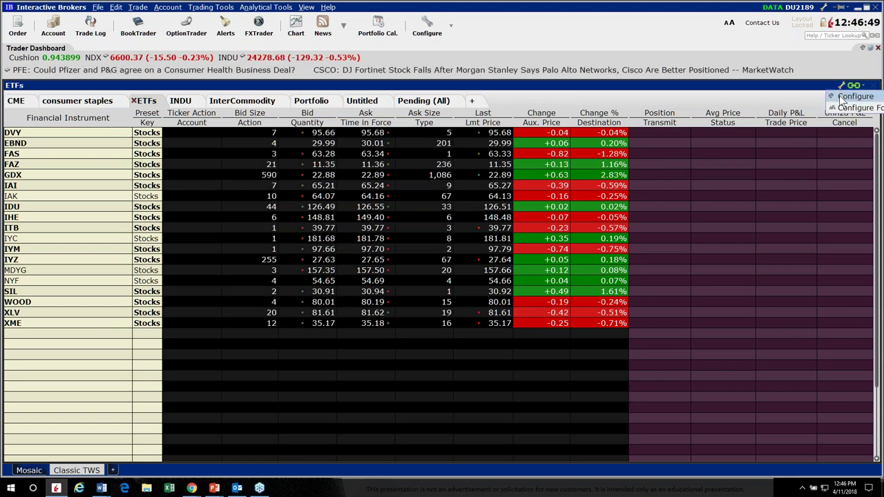
# Add Recognia Long Term Technical Event Date, Name and Trade Type columns to the ETFs monitor
pyautogui.click(838, 96)
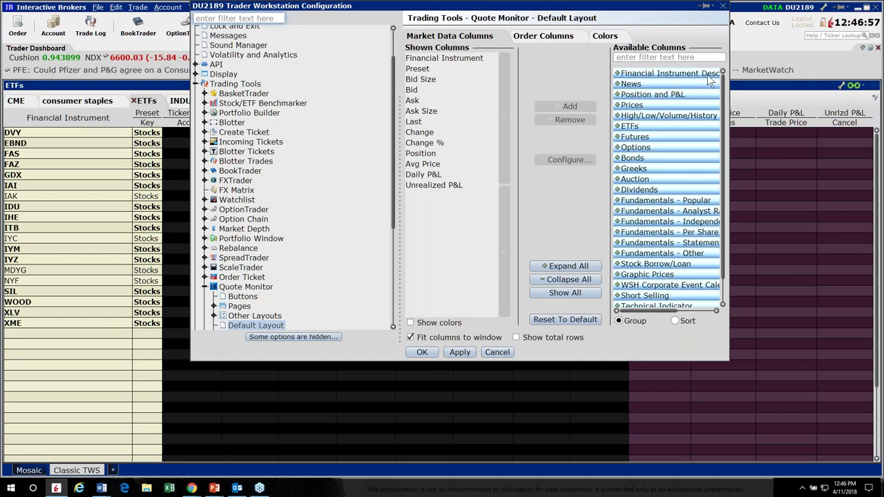
pyautogui.moveTo(725, 81); pyautogui.dragTo(725, 130)
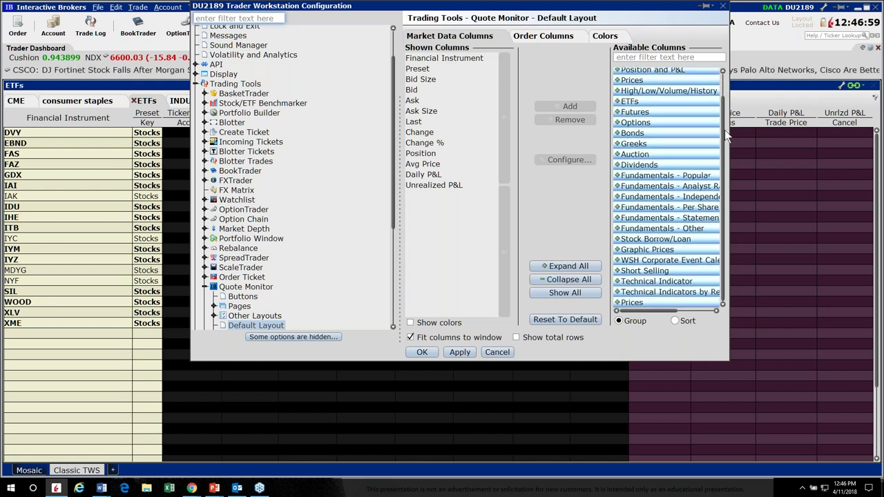
pyautogui.click(618, 293)
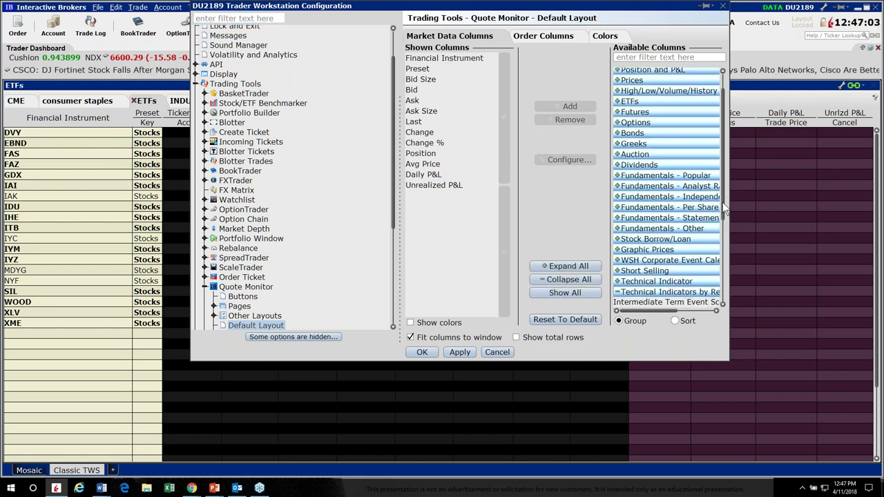
pyautogui.moveTo(723, 203); pyautogui.dragTo(726, 300)
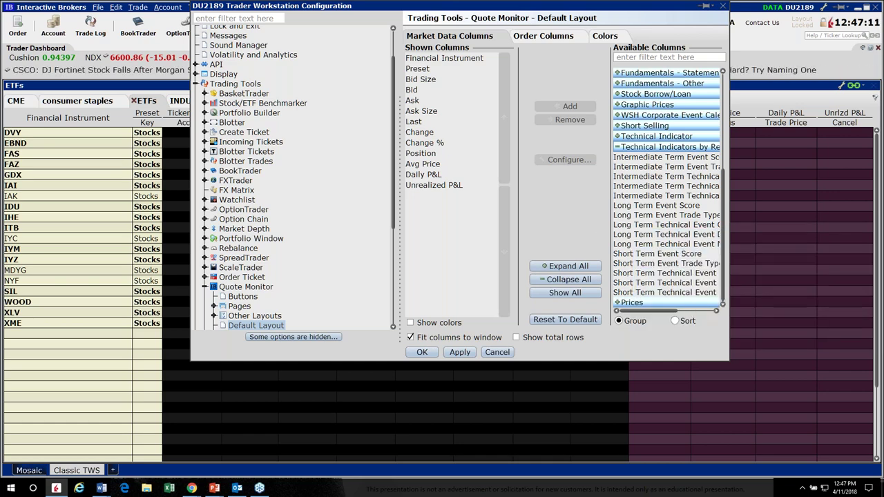
pyautogui.click(700, 243)
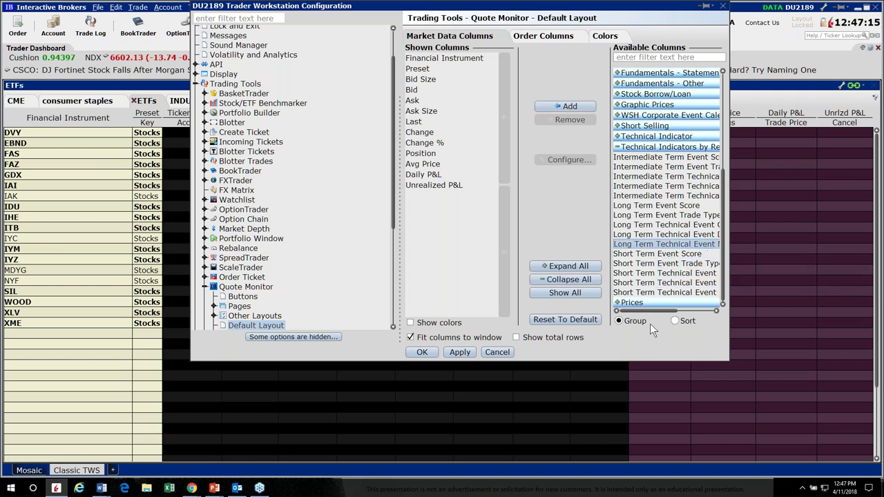
pyautogui.click(571, 107)
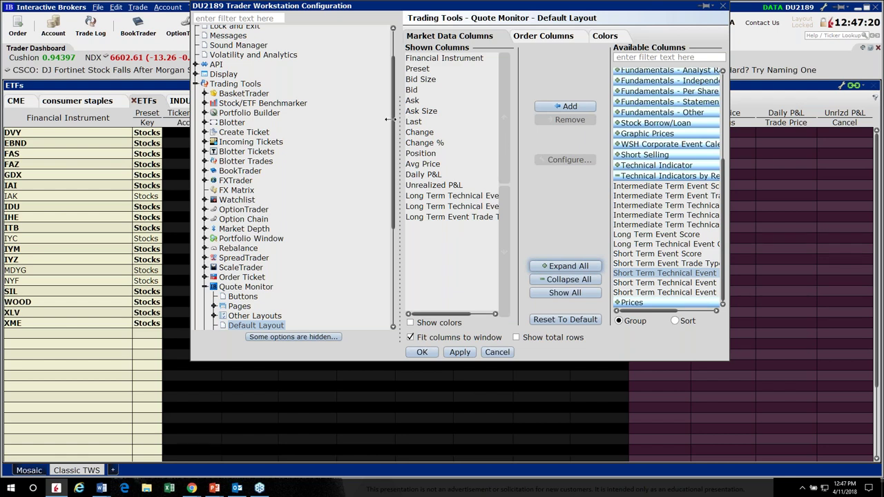
pyautogui.moveTo(388, 119); pyautogui.dragTo(284, 119)
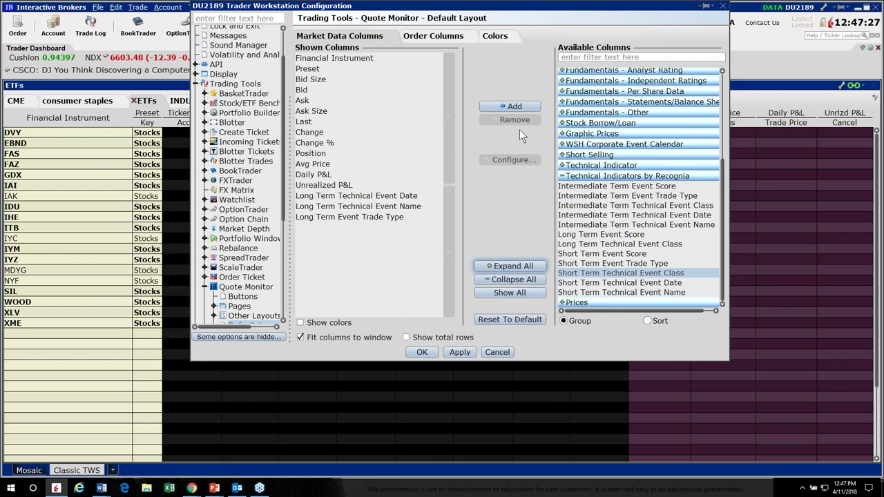
pyautogui.click(452, 353)
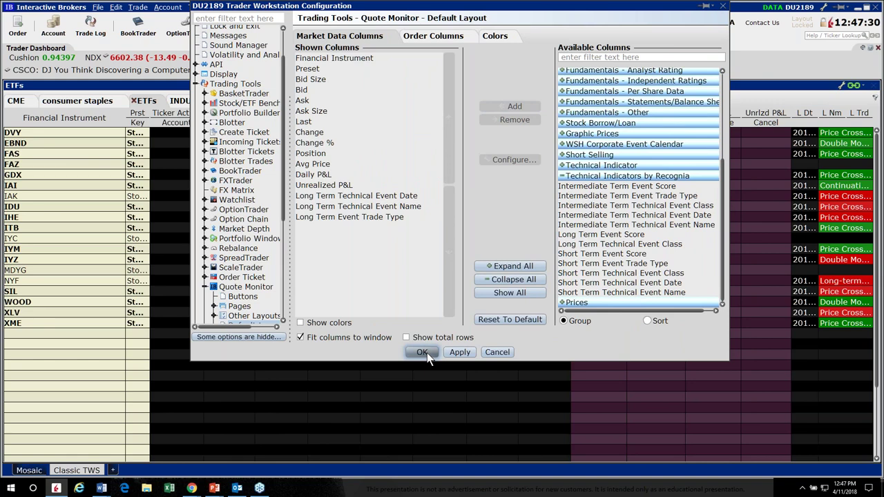
pyautogui.click(423, 353)
pyautogui.moveTo(792, 113); pyautogui.dragTo(777, 113)
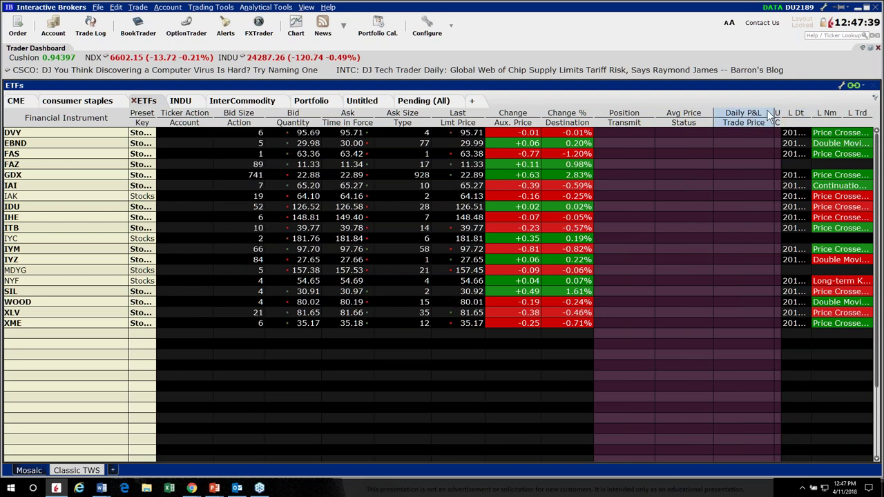
# Shrink the Daily P&L column so LTE Name shows fuller event names
pyautogui.moveTo(776, 113); pyautogui.dragTo(694, 114)
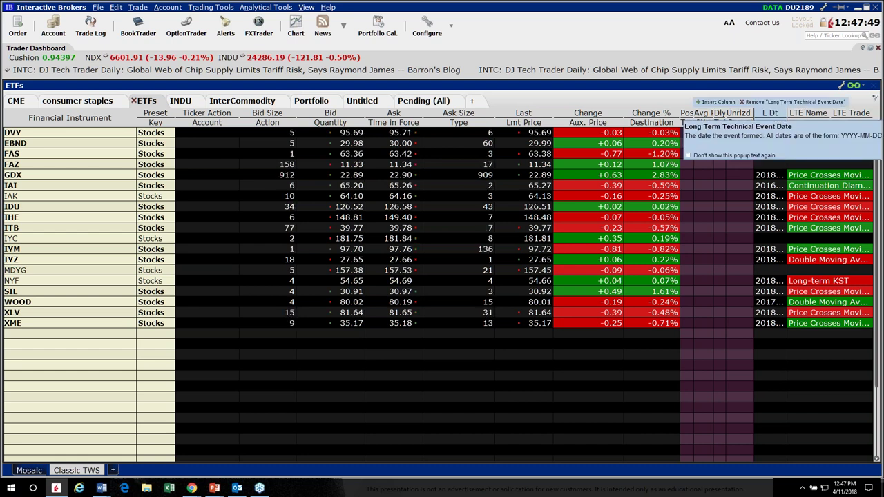
pyautogui.moveTo(811, 114)
pyautogui.moveTo(868, 116)
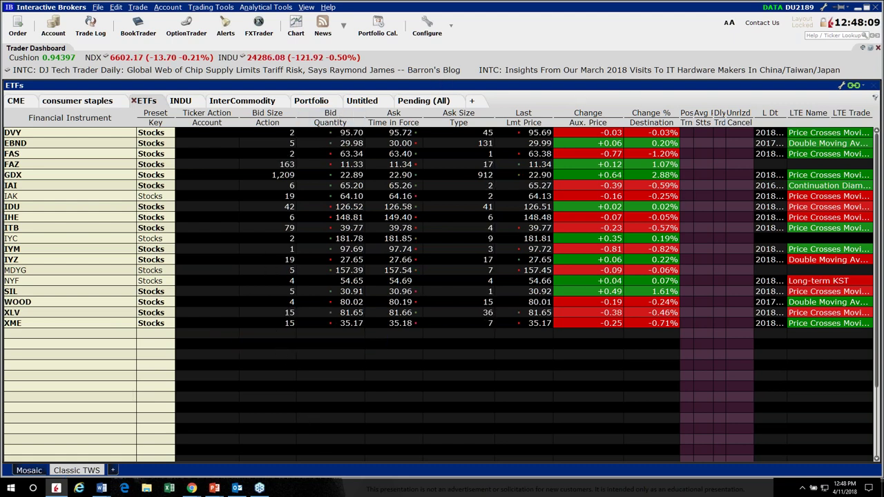
# Open a new Advanced Market Scanner from the full list of page types
pyautogui.click(472, 102)
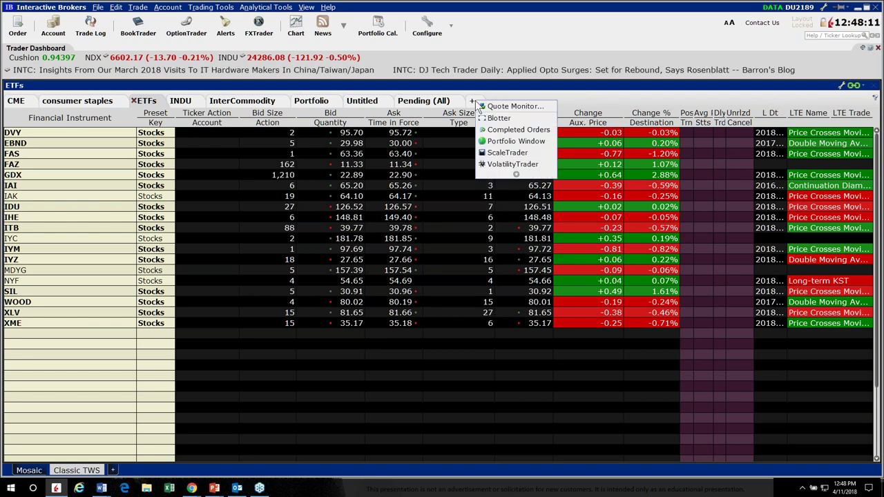
pyautogui.click(515, 174)
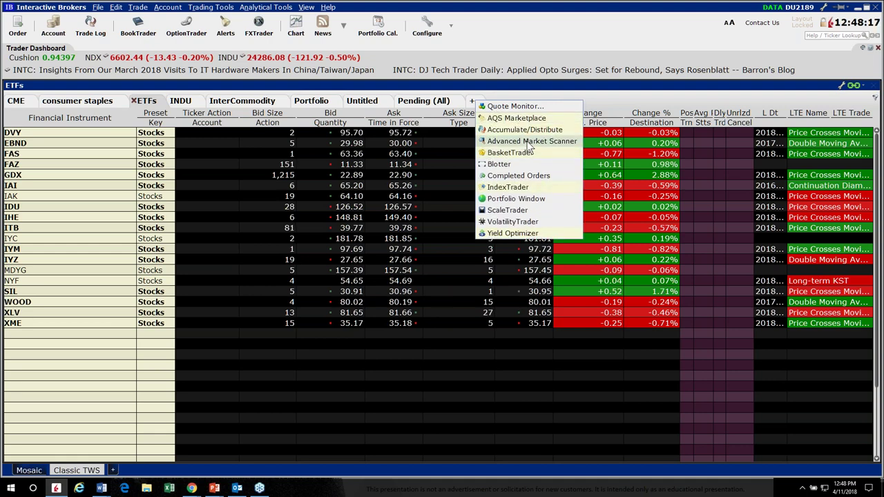
pyautogui.click(529, 141)
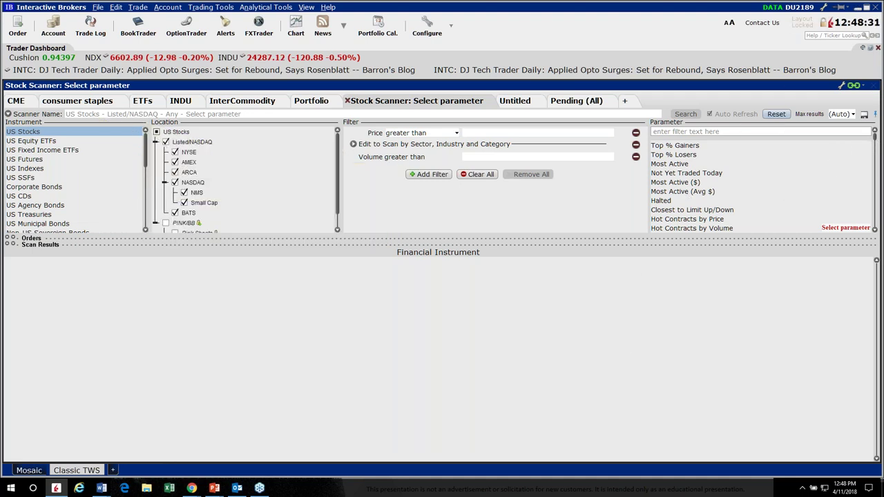
# List the scanner's available filters, scrolled down to the Recognia technical-event group
pyautogui.click(425, 172)
pyautogui.moveTo(519, 138); pyautogui.dragTo(535, 315)
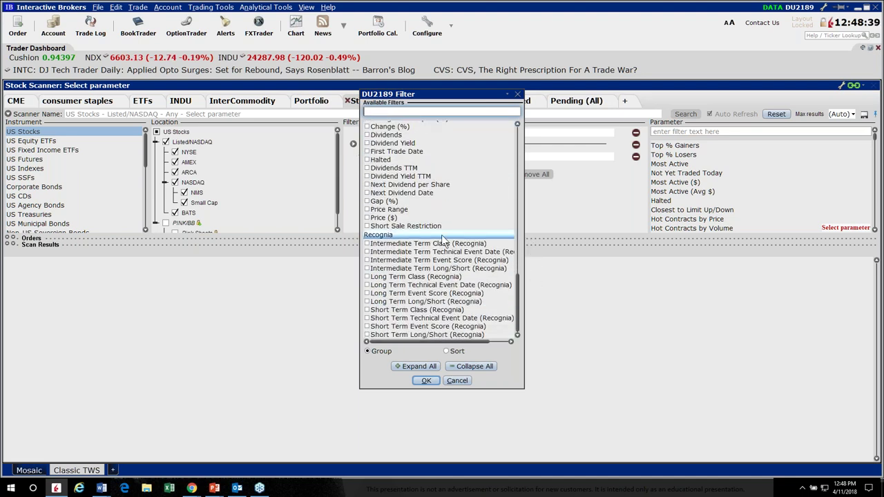